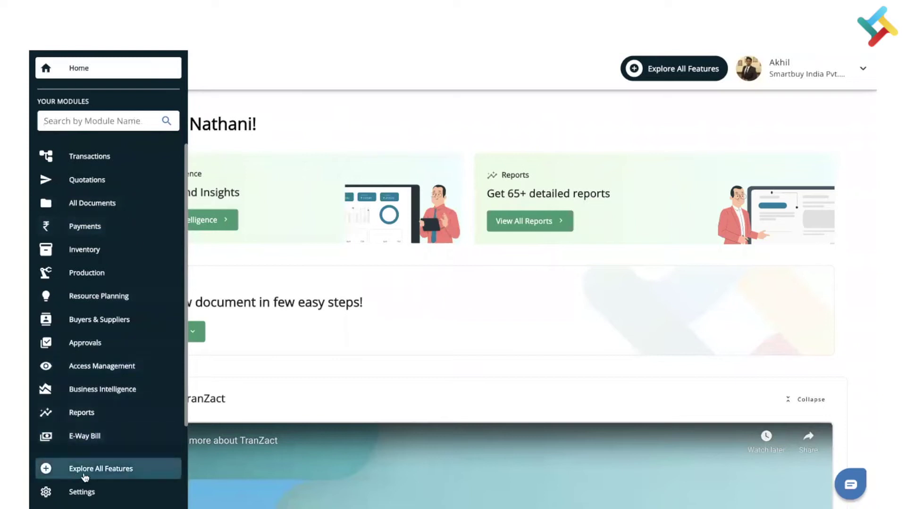
Open TranZact company Settings from the bottom of the sidebar menu.
click(80, 493)
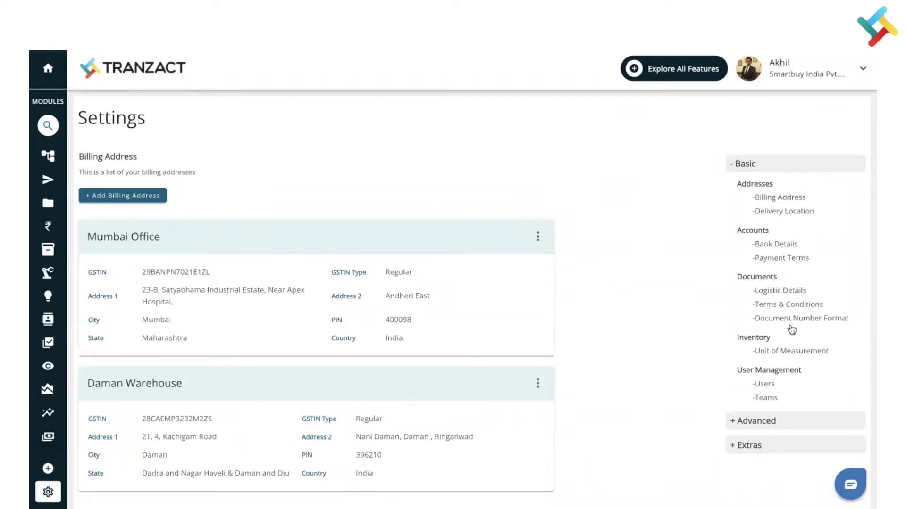
Show the Users list under User Management, with each user's email and team.
click(767, 388)
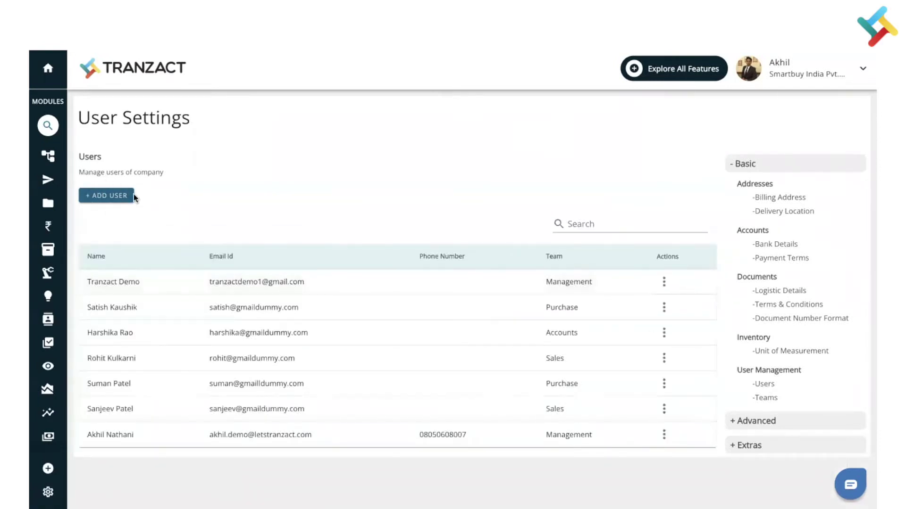
click(111, 196)
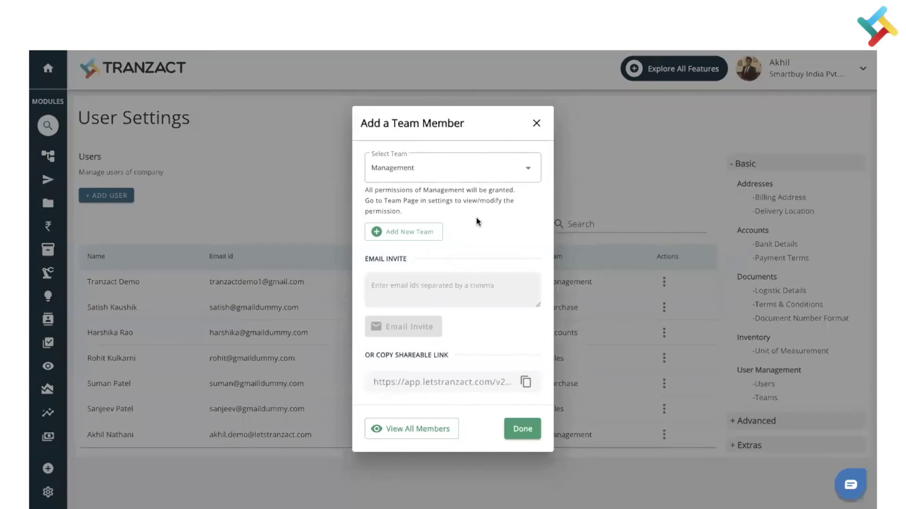
click(426, 170)
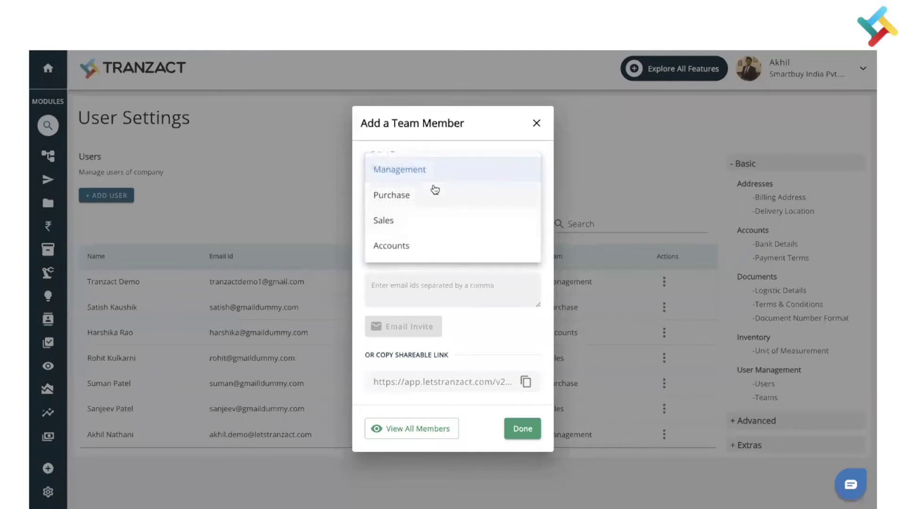
click(469, 268)
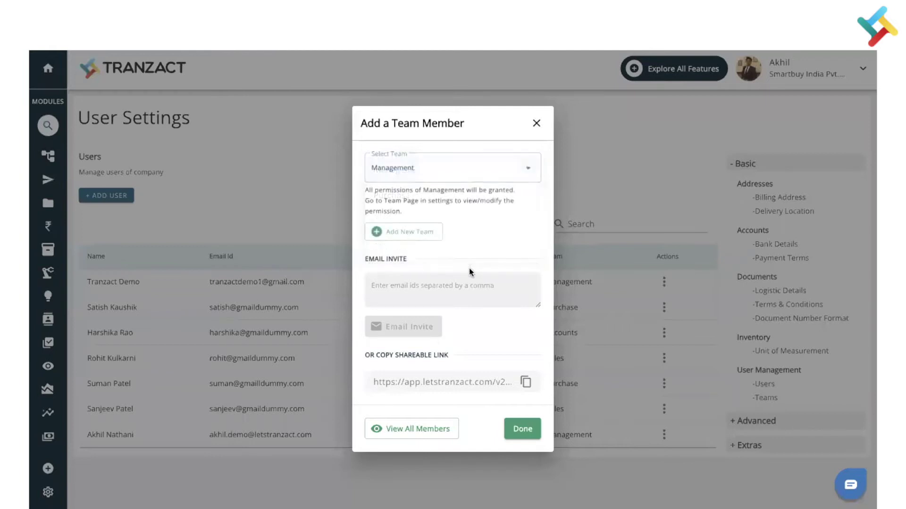
click(401, 233)
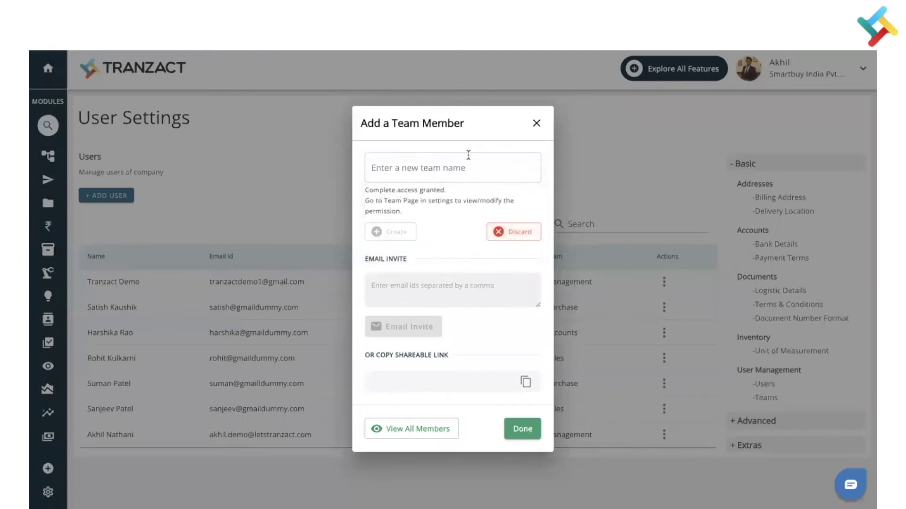
click(512, 232)
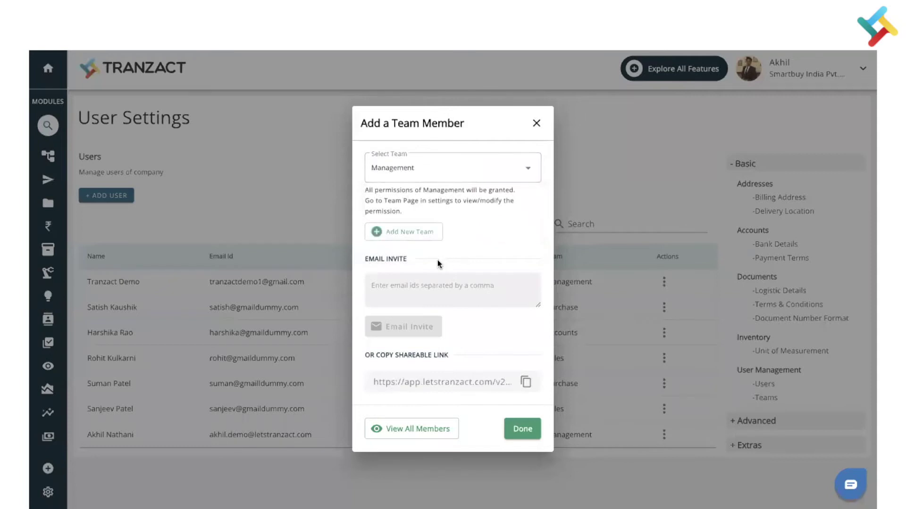
Place the cursor in the Add a Team Member dialog's Email Invite field.
click(418, 285)
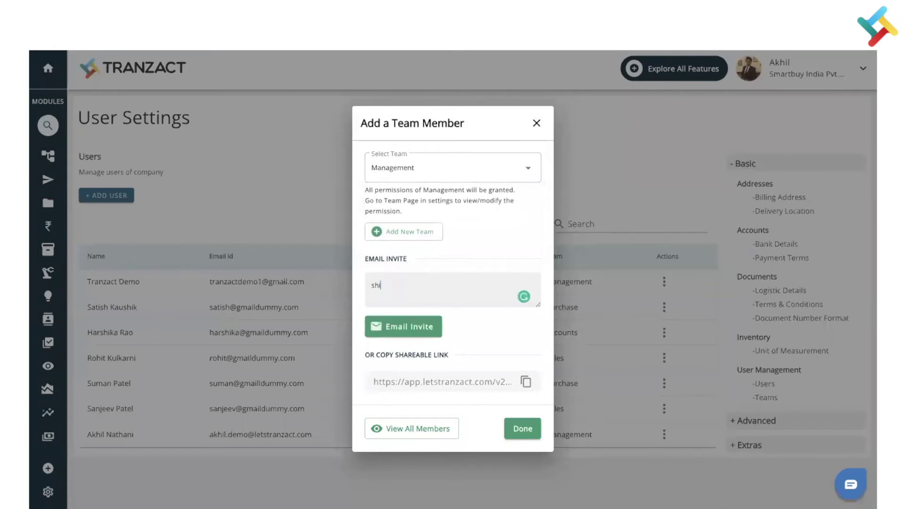
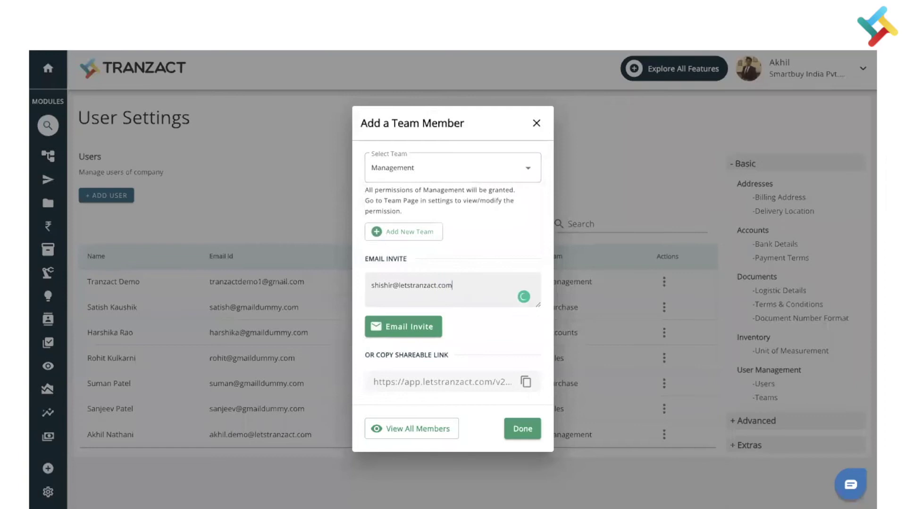